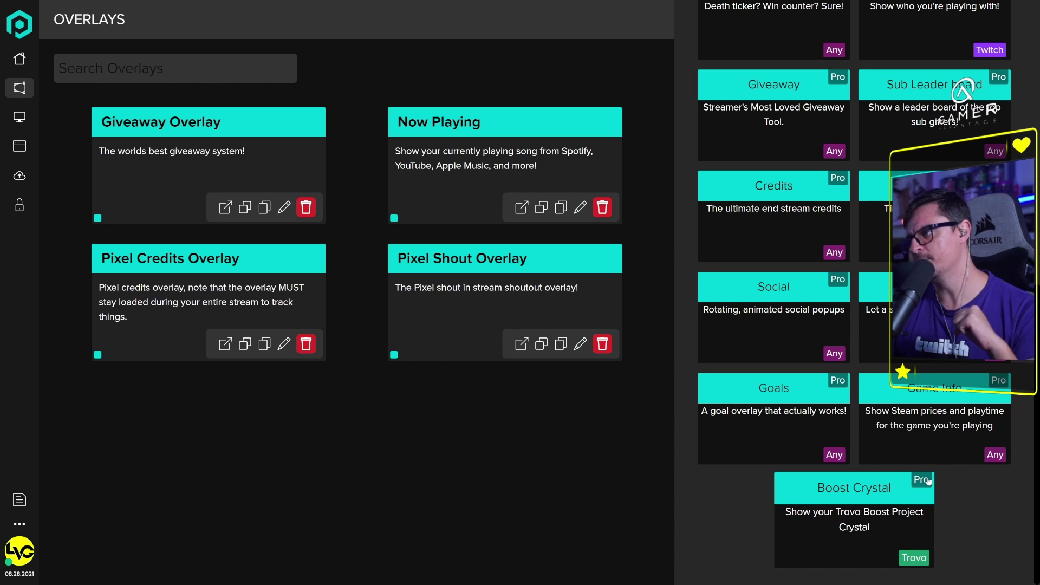
pyautogui.scroll(1, 764, 431)
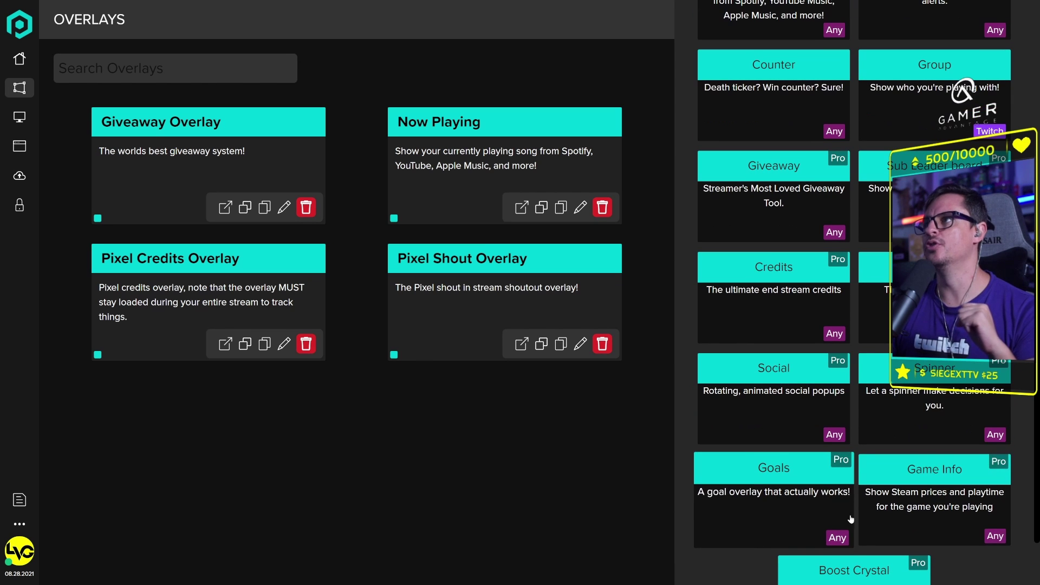
pyautogui.scroll(2, 848, 437)
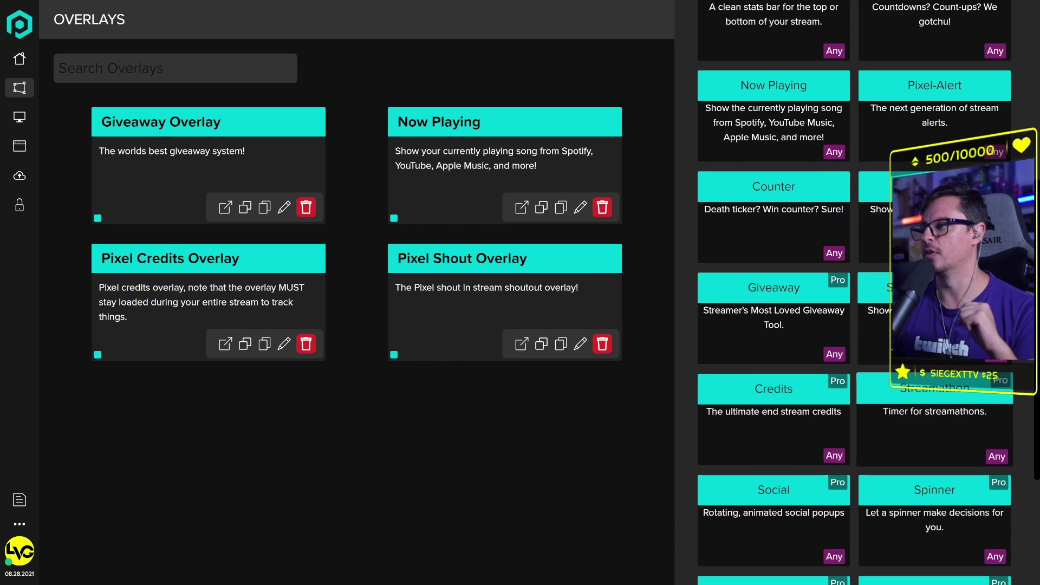
pyautogui.scroll(1, 839, 486)
pyautogui.scroll(-2, 839, 487)
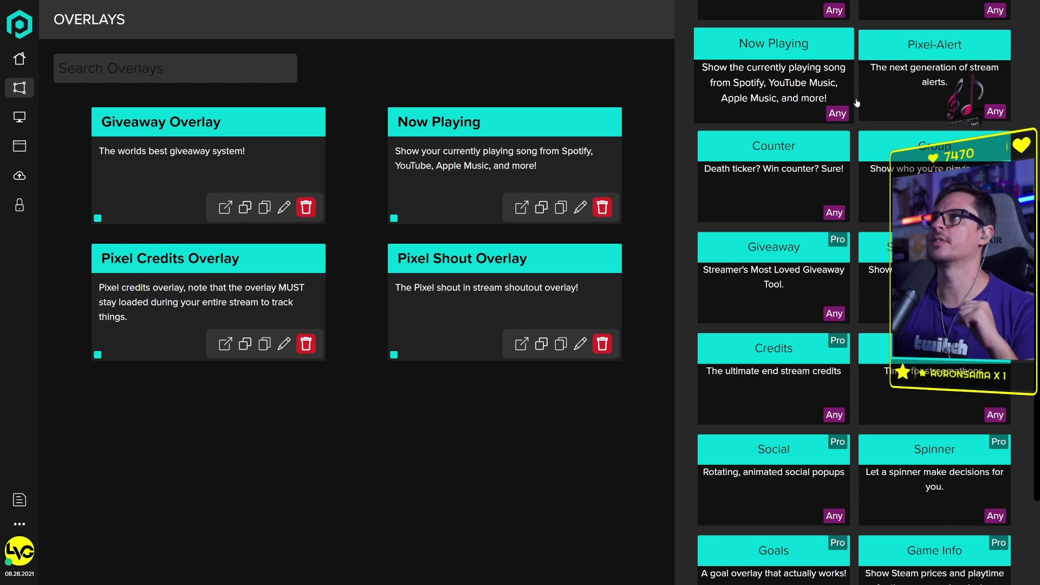
pyautogui.scroll(6, 816, 81)
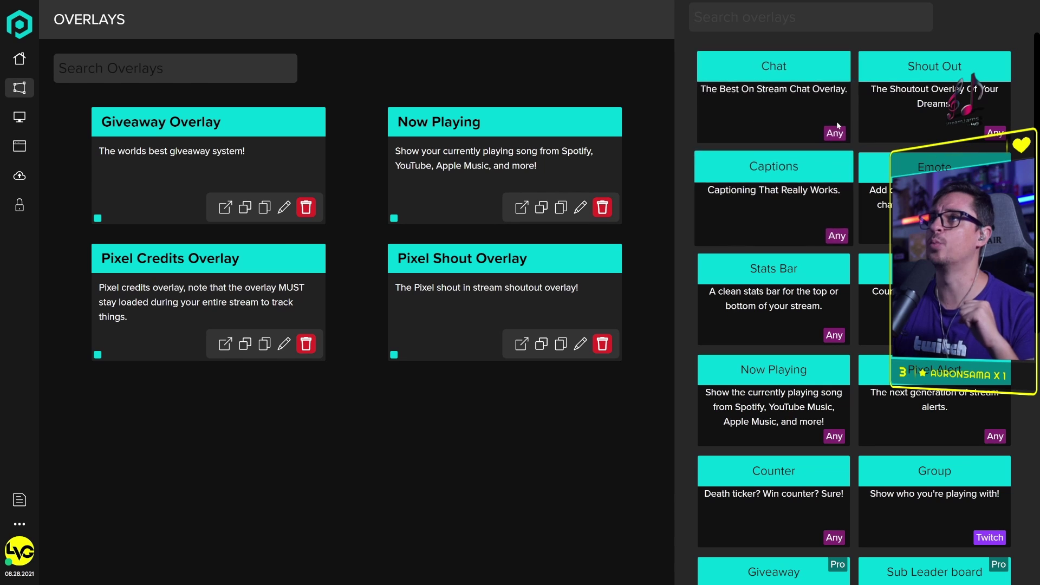
pyautogui.scroll(-9, 803, 317)
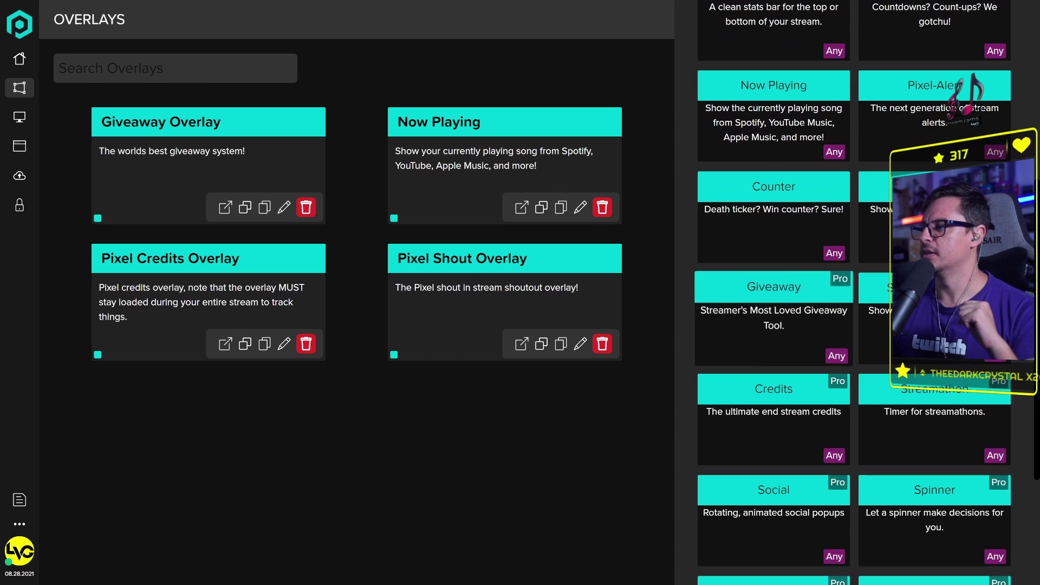
pyautogui.scroll(3, 858, 355)
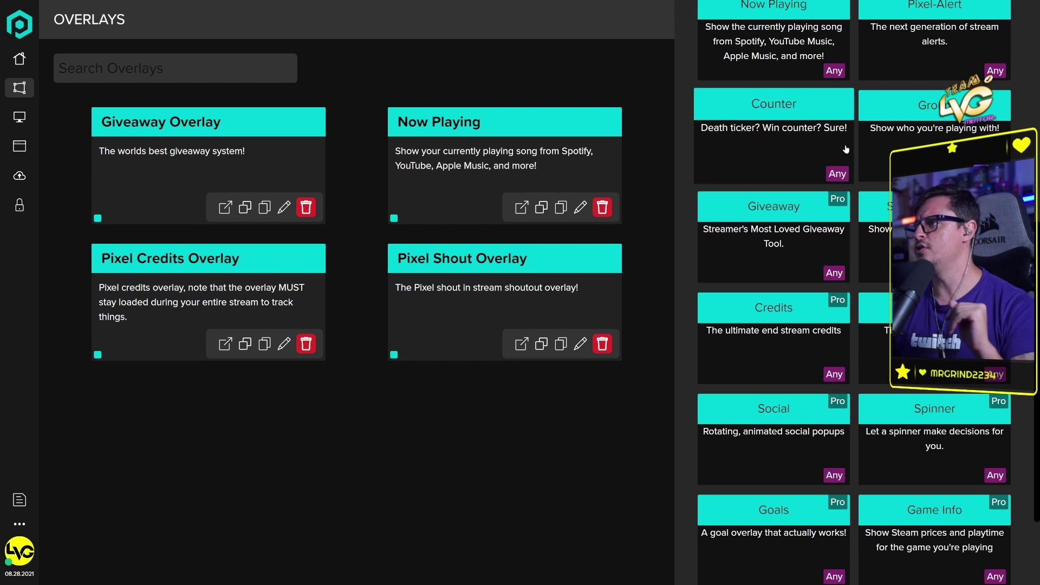
pyautogui.scroll(-1, 889, 121)
pyautogui.scroll(-2, 888, 122)
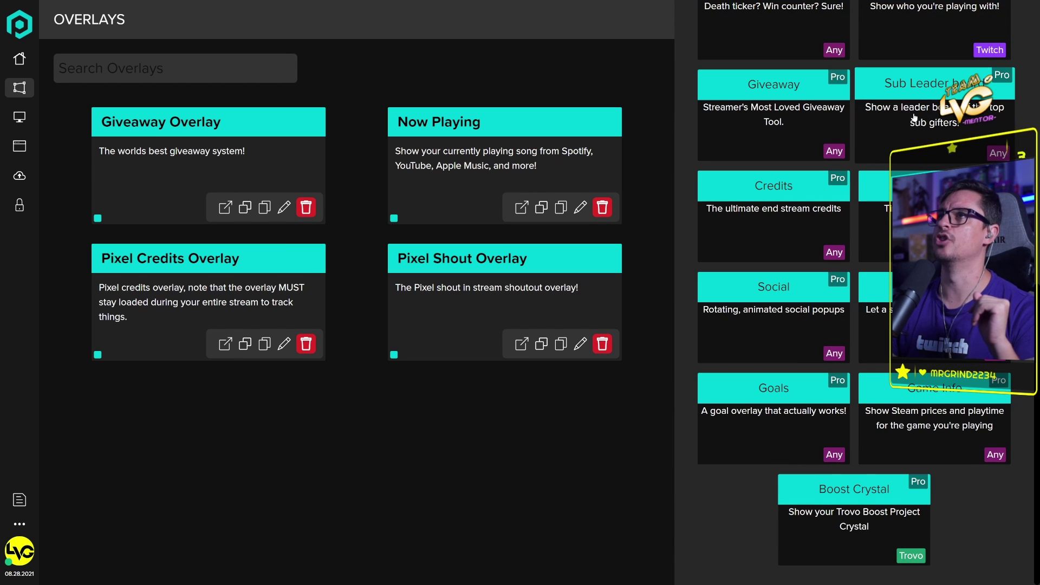
pyautogui.scroll(5, 924, 139)
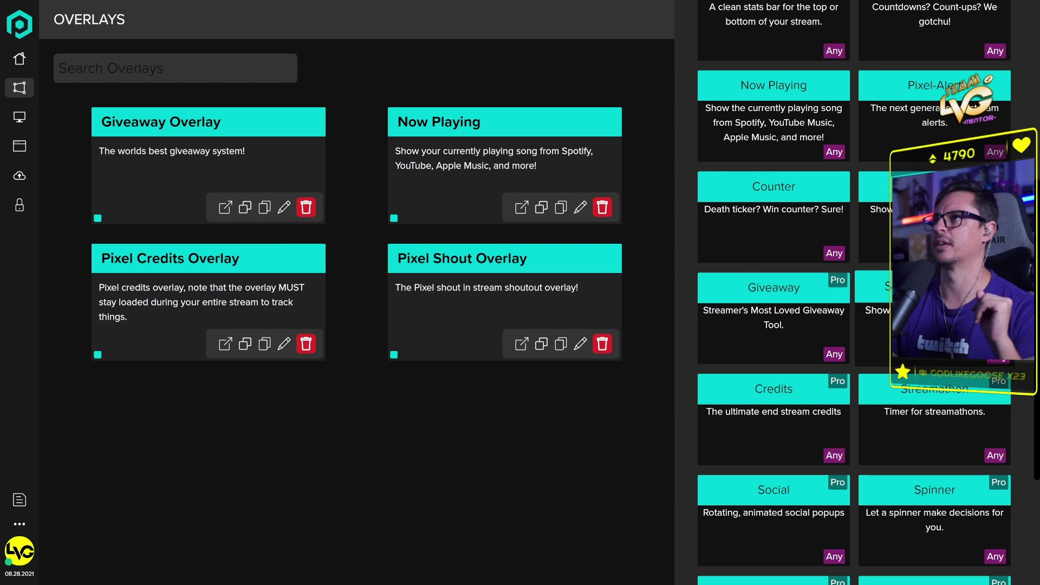
pyautogui.scroll(1, 938, 385)
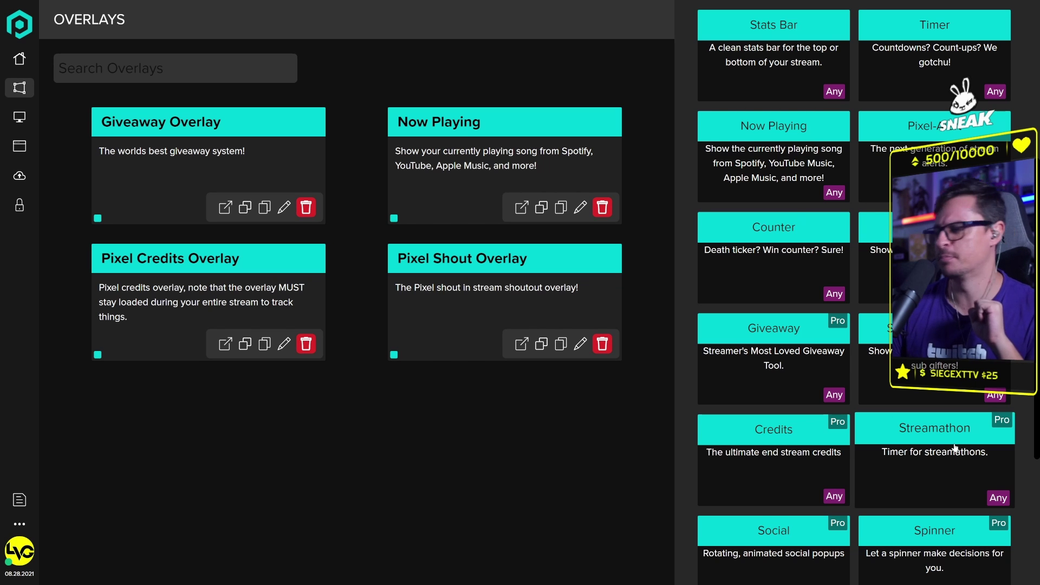
pyautogui.scroll(-2, 929, 440)
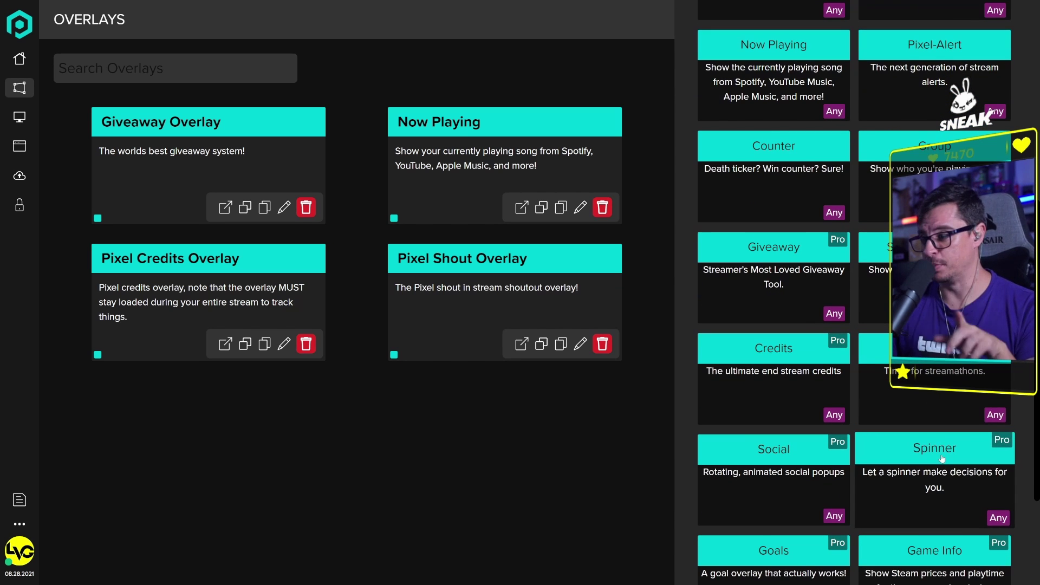
pyautogui.scroll(-1, 942, 459)
pyautogui.scroll(1, 942, 458)
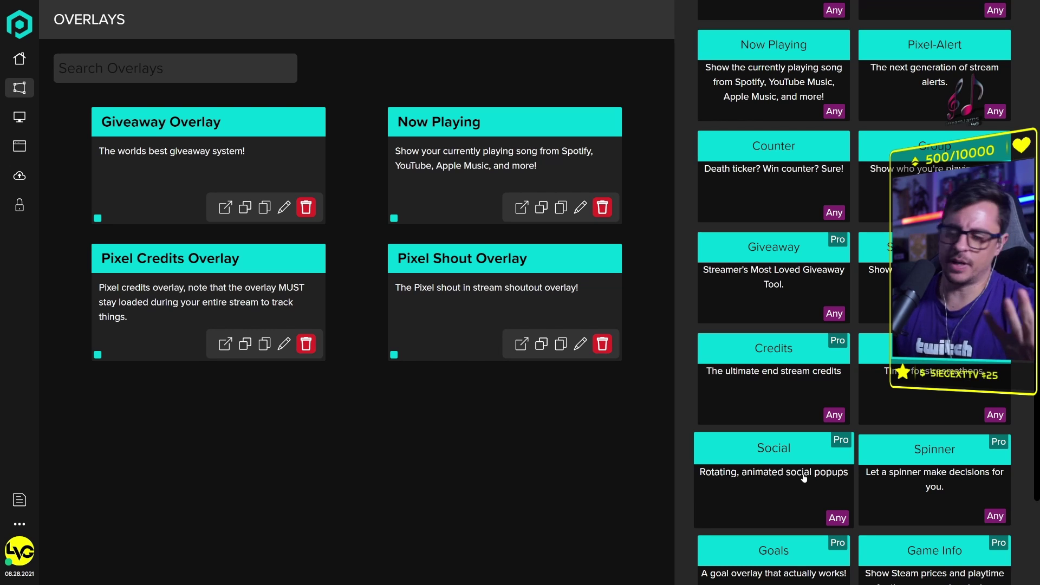
pyautogui.scroll(-2, 804, 478)
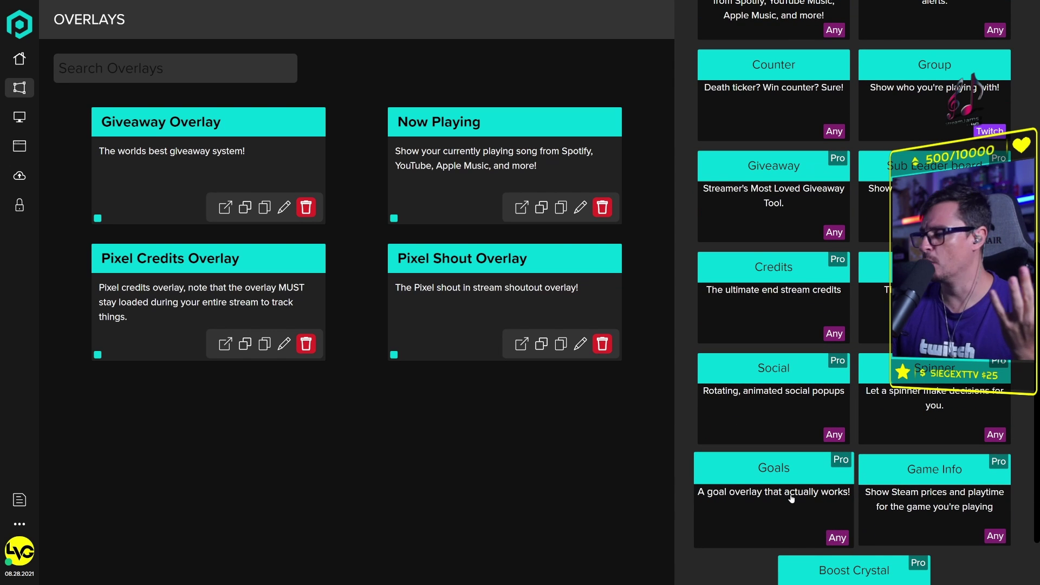
pyautogui.scroll(-1, 791, 499)
pyautogui.scroll(-1, 944, 464)
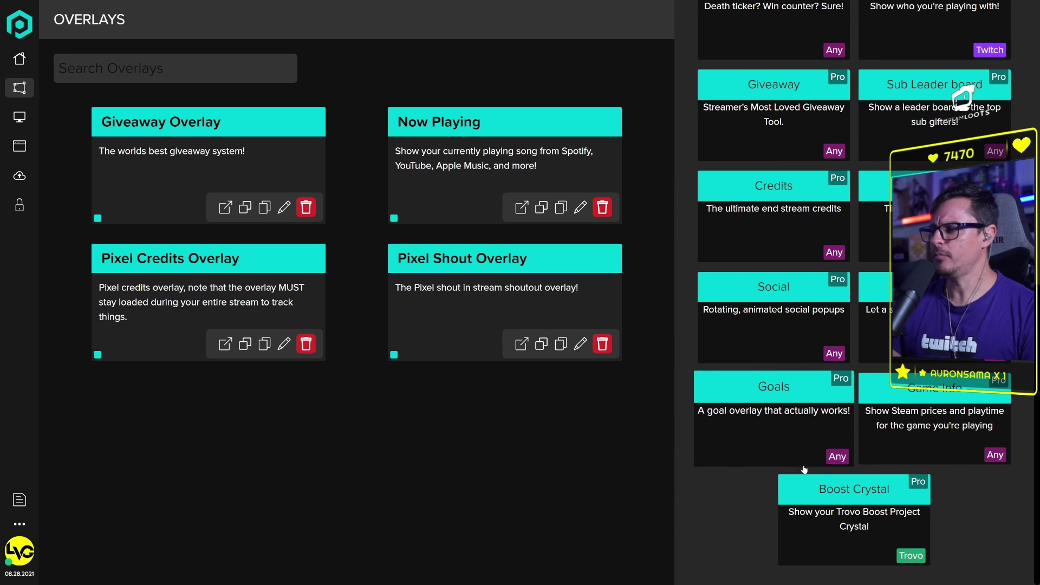
pyautogui.scroll(1, 952, 420)
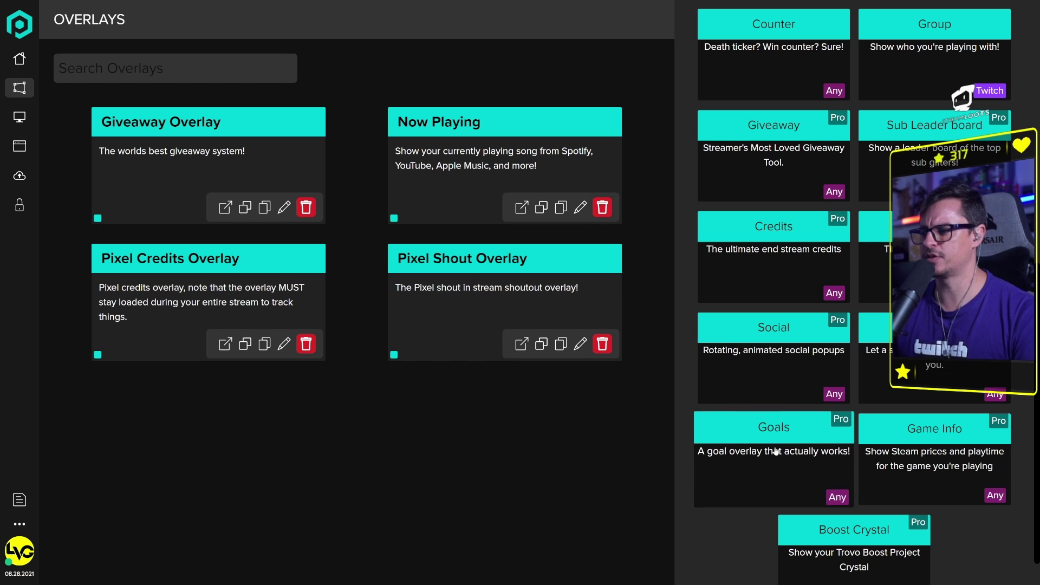
pyautogui.scroll(2, 804, 465)
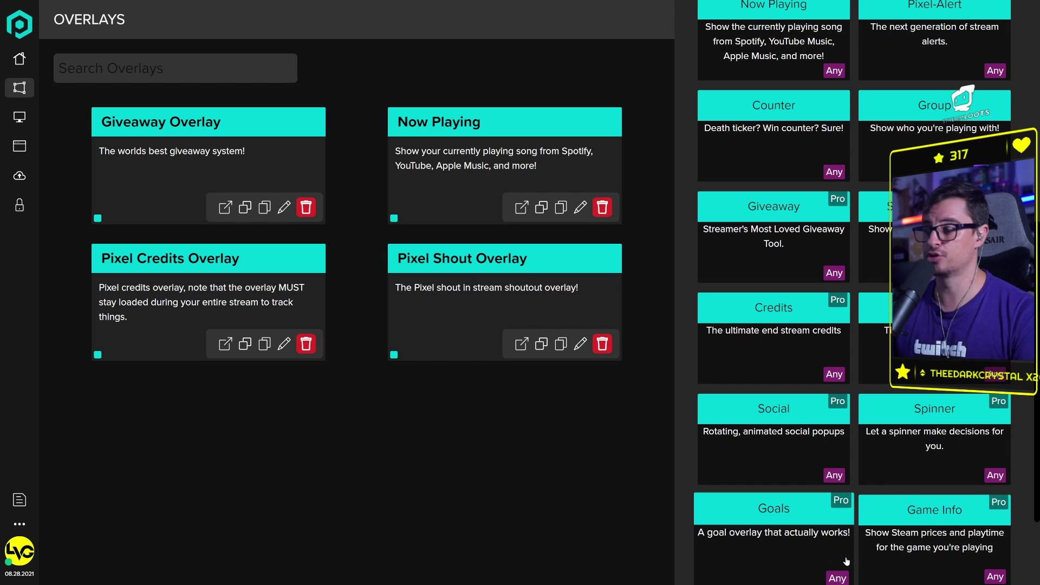
pyautogui.scroll(2, 780, 519)
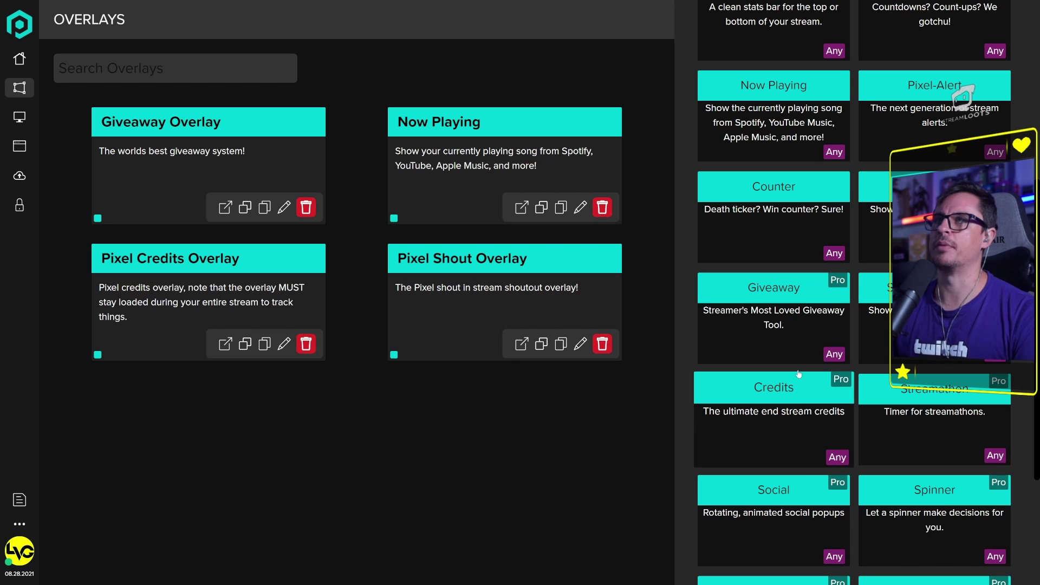
pyautogui.scroll(2, 808, 401)
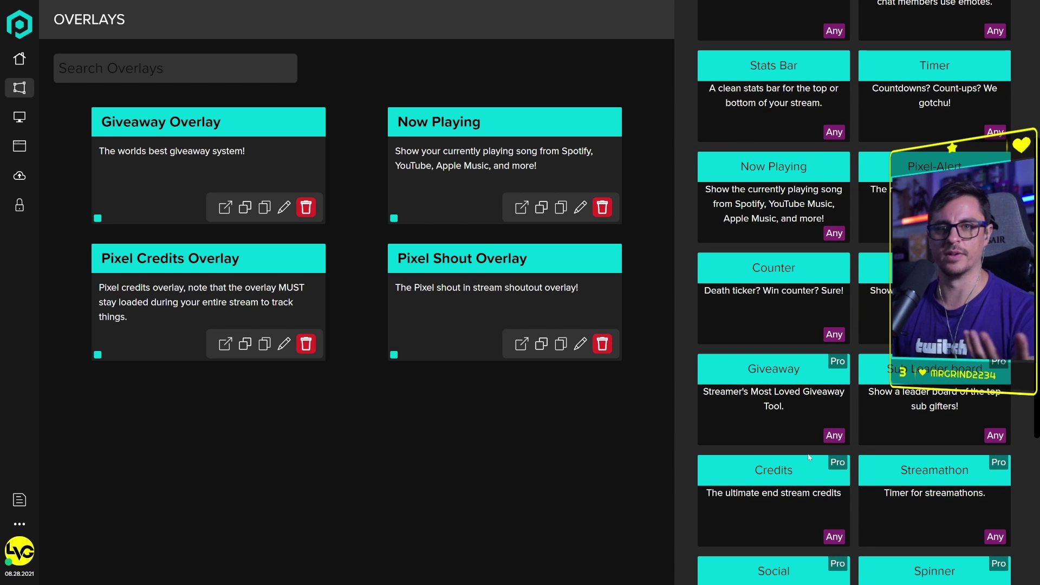
pyautogui.scroll(5, 807, 434)
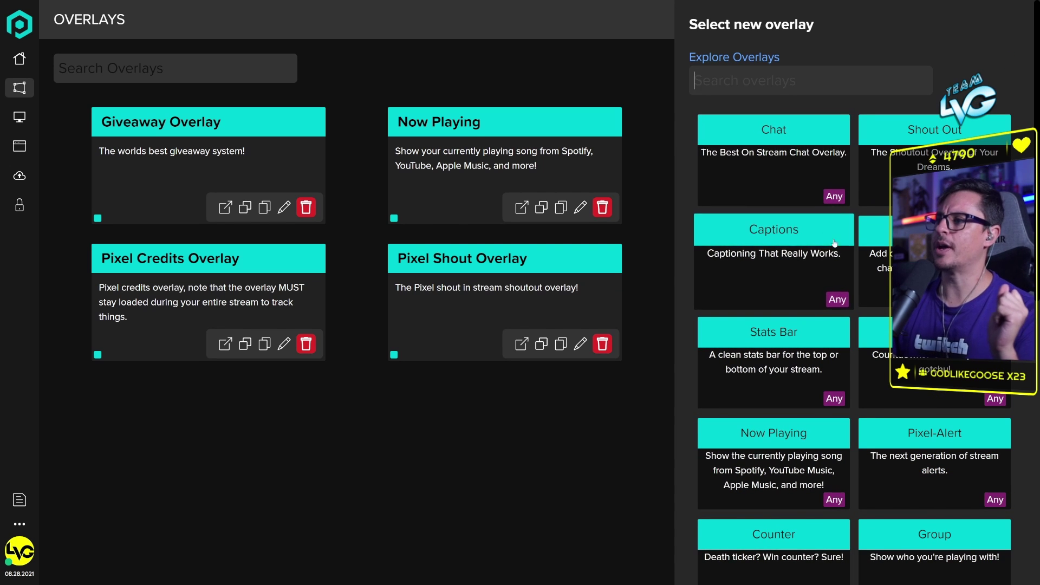
# Create a new Pixel Chat Overlay from the Chat template card.
pyautogui.click(772, 163)
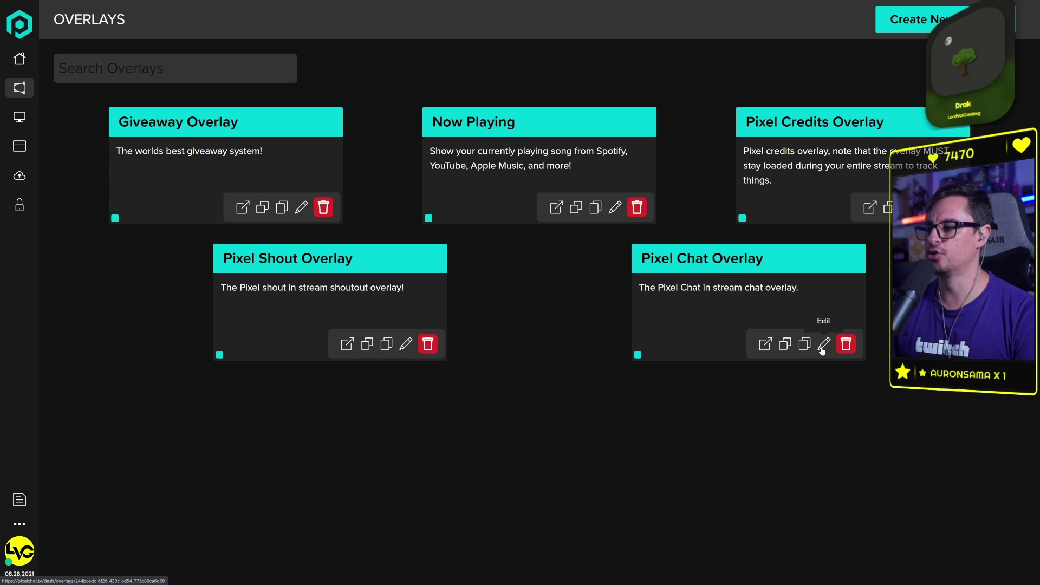
# Open the chat overlay's live page in a new tab, then edit Pixel Chat Overlay.
pyautogui.click(765, 345)
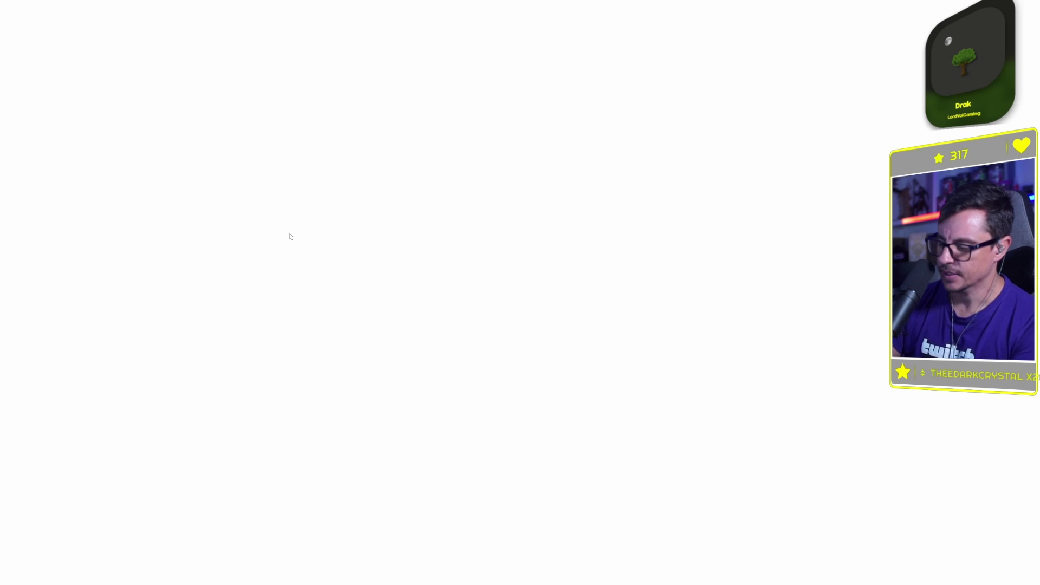
pyautogui.press('F11')
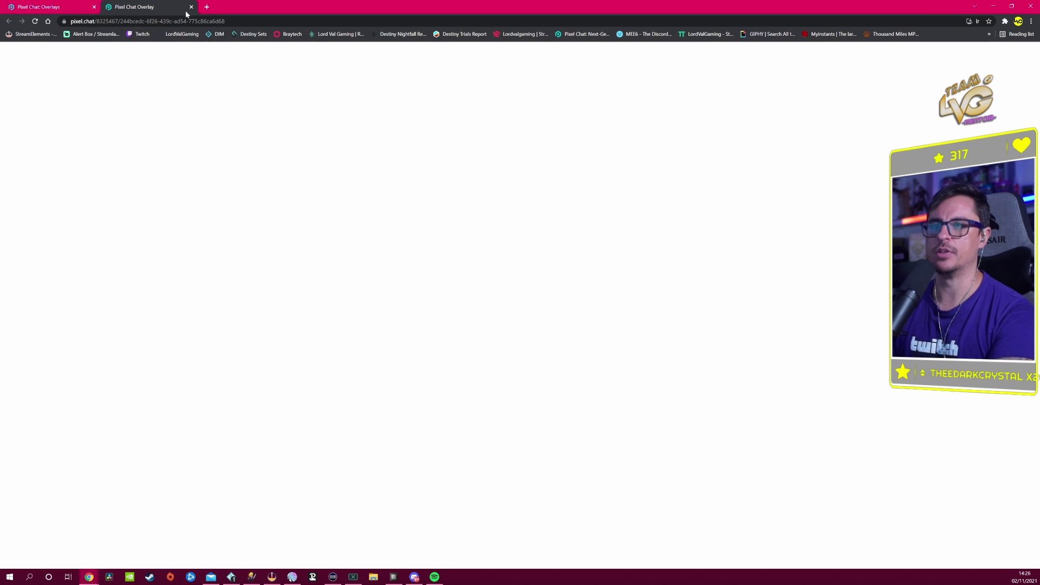
pyautogui.hotkey('ctrl', 'Tab')
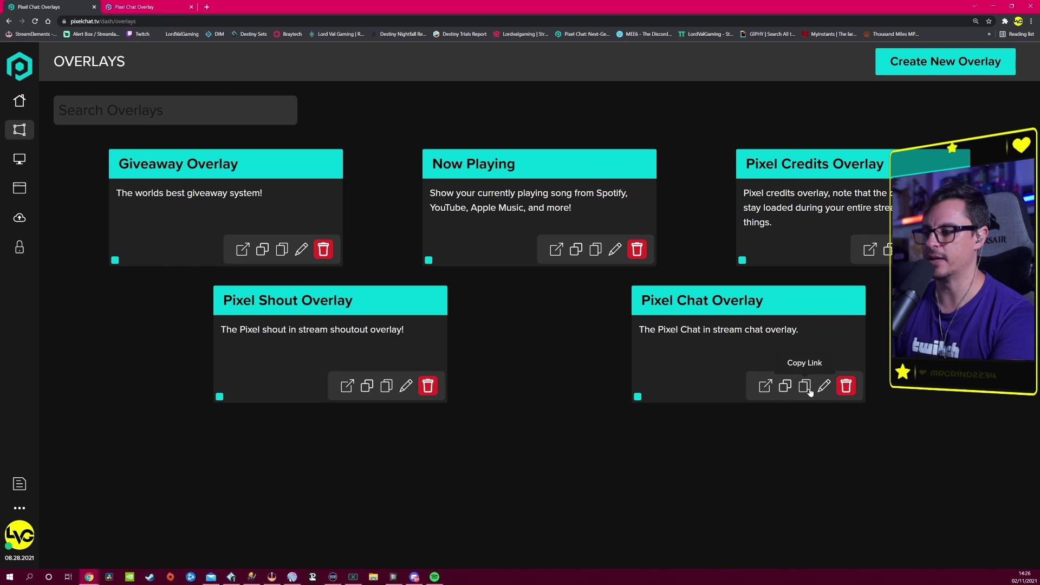
pyautogui.click(826, 394)
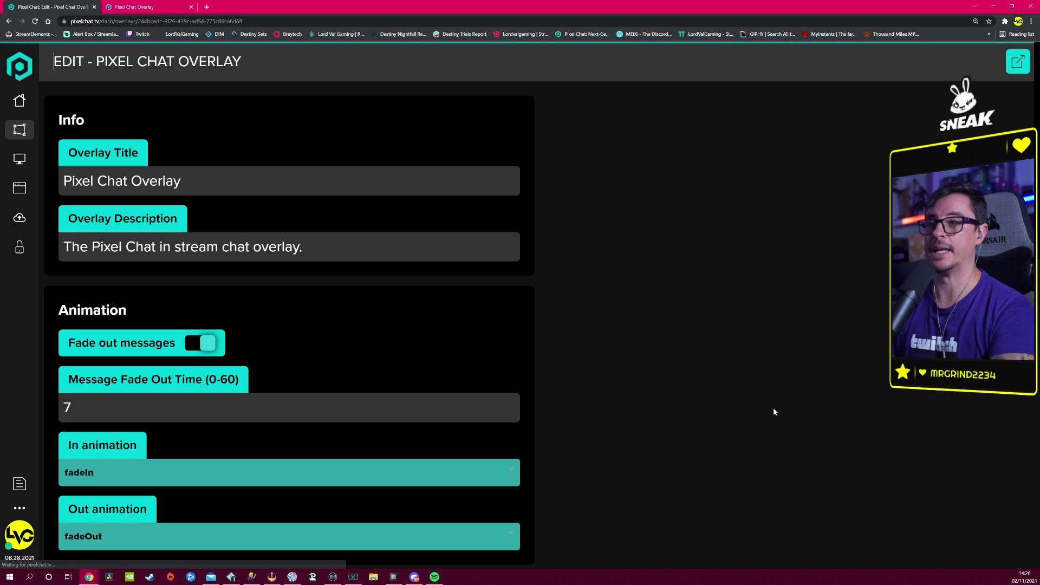
pyautogui.press('F11')
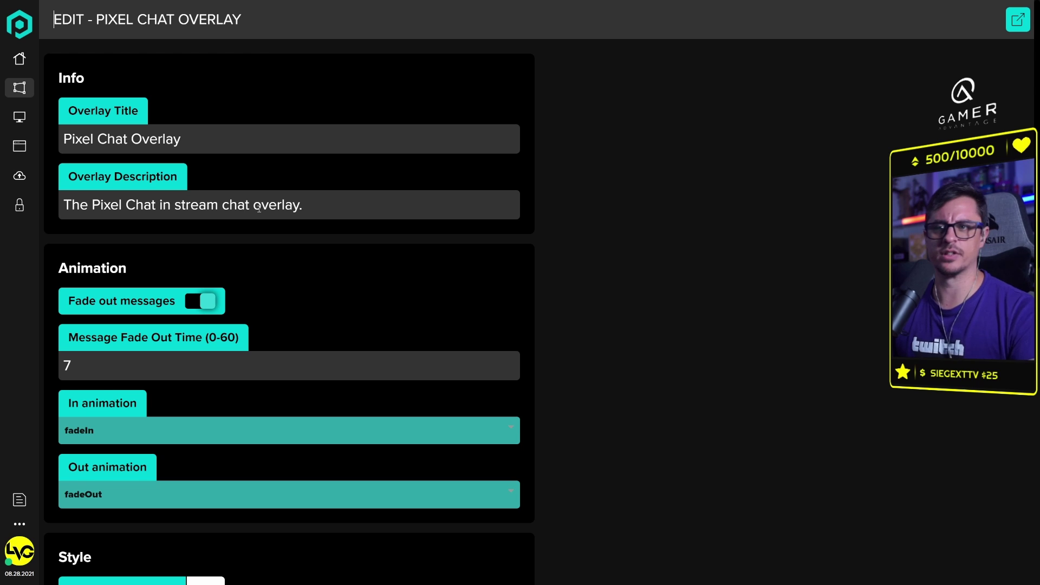
pyautogui.scroll(-5, 333, 281)
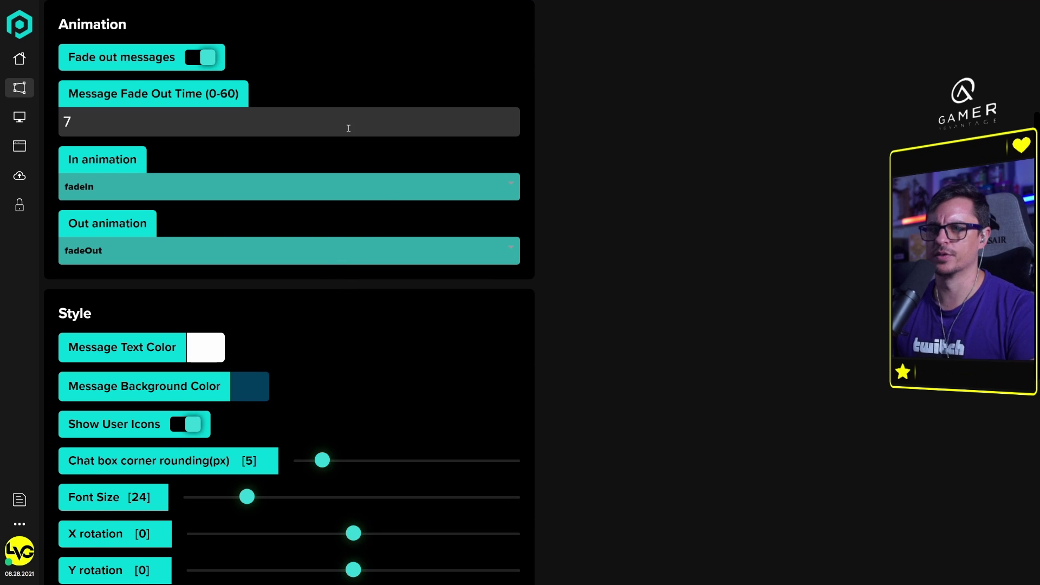
pyautogui.scroll(2, 212, 146)
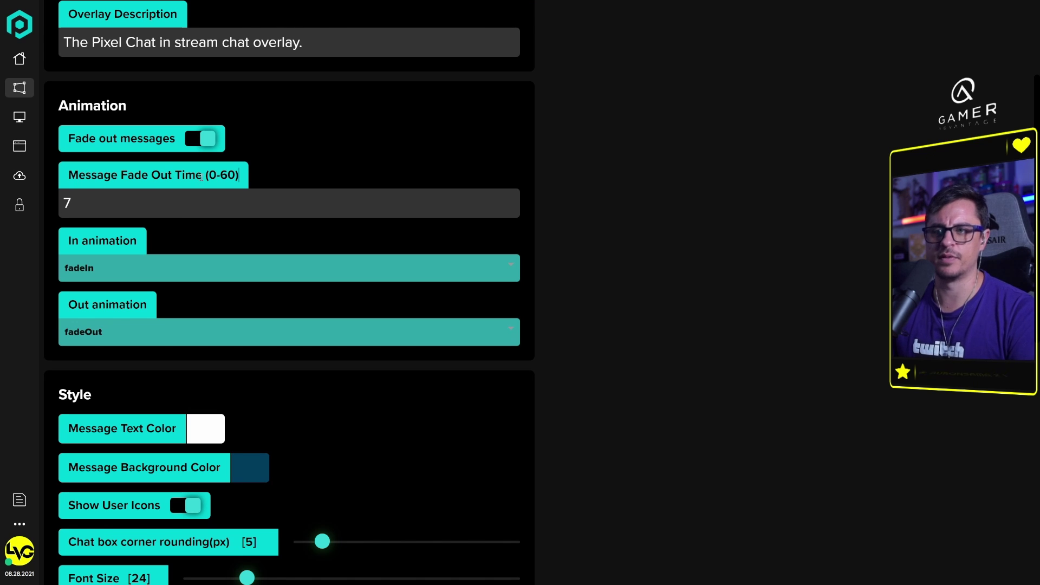
pyautogui.click(116, 205)
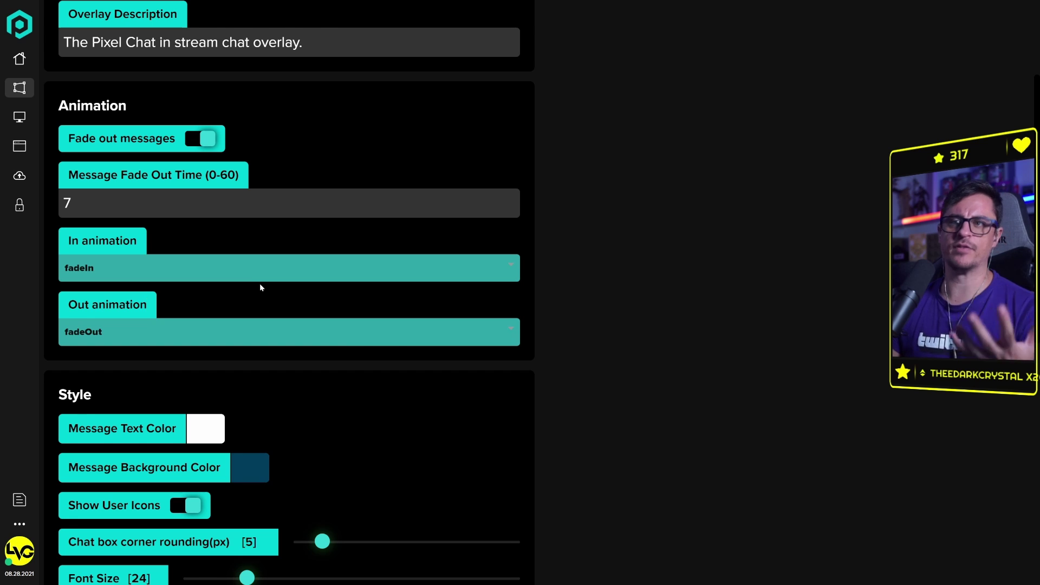
pyautogui.scroll(-2, 325, 380)
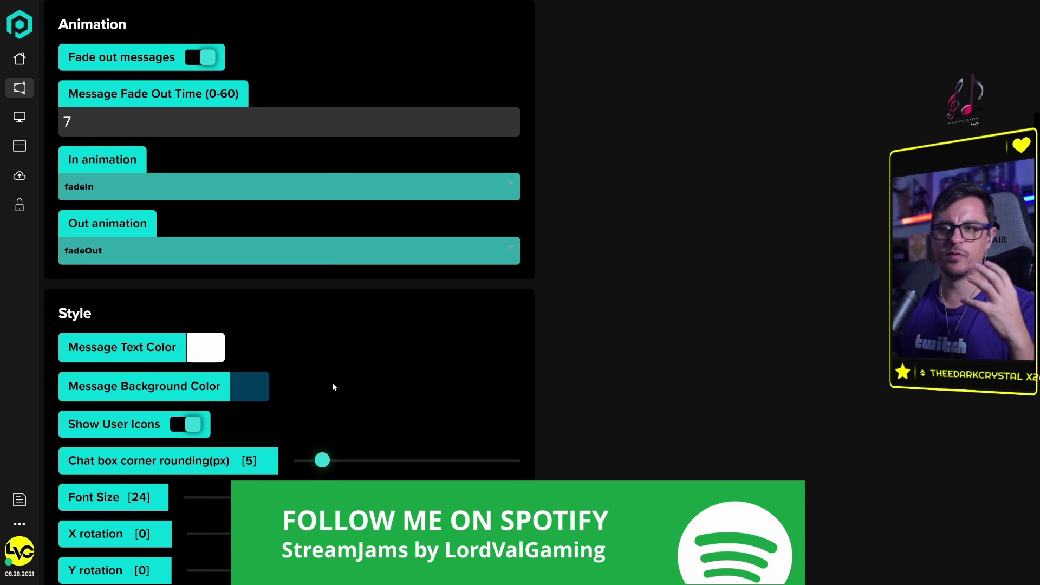
pyautogui.scroll(-4, 332, 386)
pyautogui.scroll(4, 389, 333)
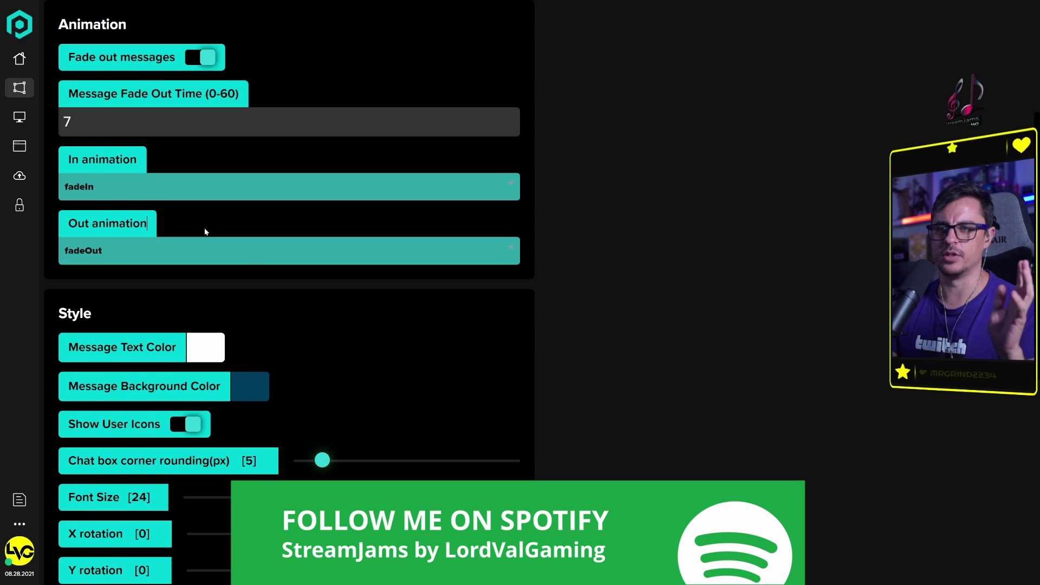
# Pick zoomIn from the In animation list and zoomOut from the Out animation list.
pyautogui.click(183, 186)
pyautogui.scroll(-10, 254, 260)
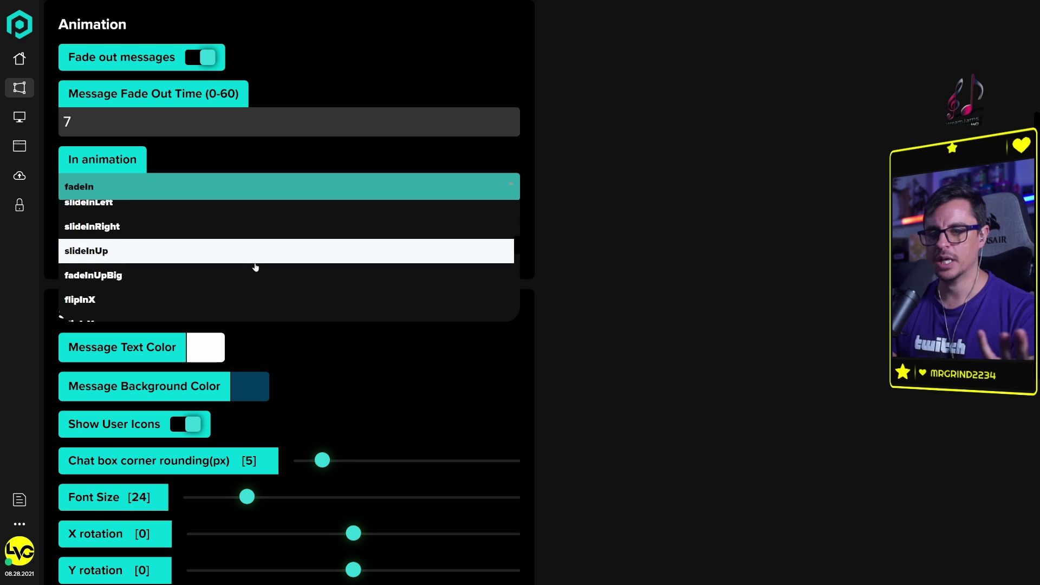
pyautogui.scroll(2, 179, 255)
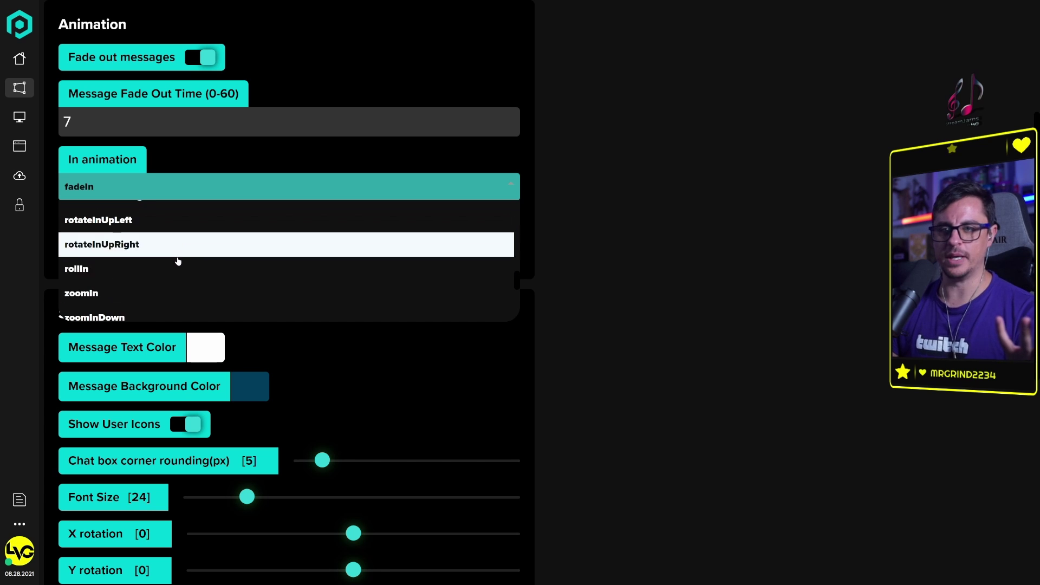
pyautogui.click(179, 291)
pyautogui.click(186, 248)
pyautogui.scroll(-5, 190, 318)
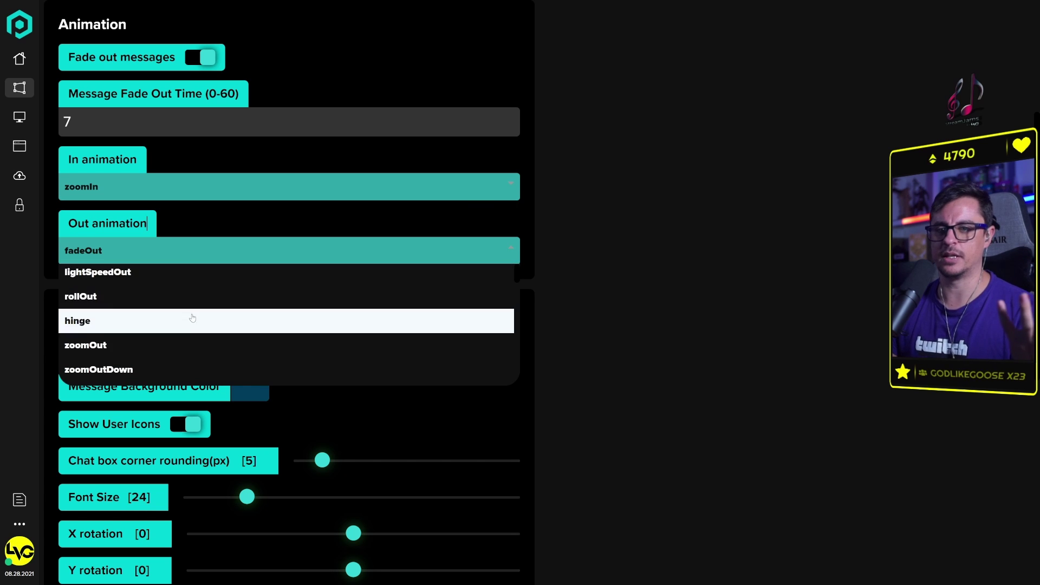
pyautogui.scroll(3, 162, 325)
pyautogui.click(178, 308)
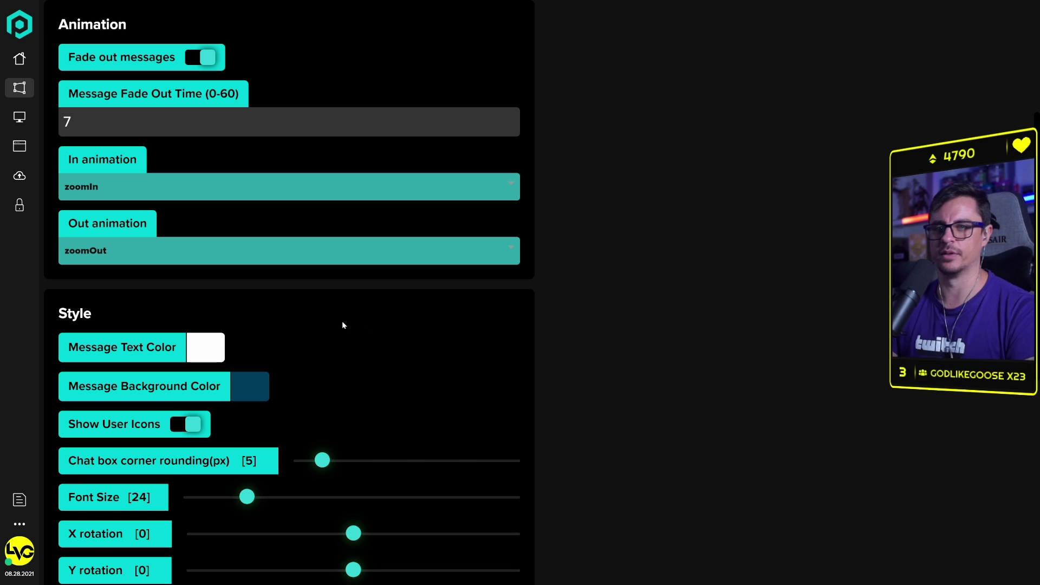
pyautogui.scroll(2, 355, 342)
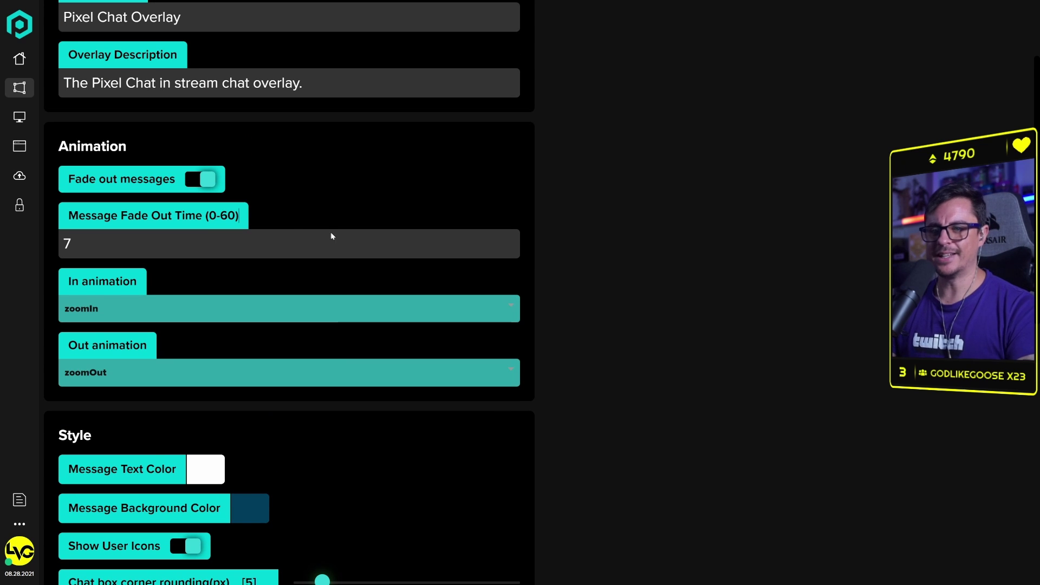
pyautogui.scroll(-3, 368, 375)
pyautogui.scroll(-2, 367, 375)
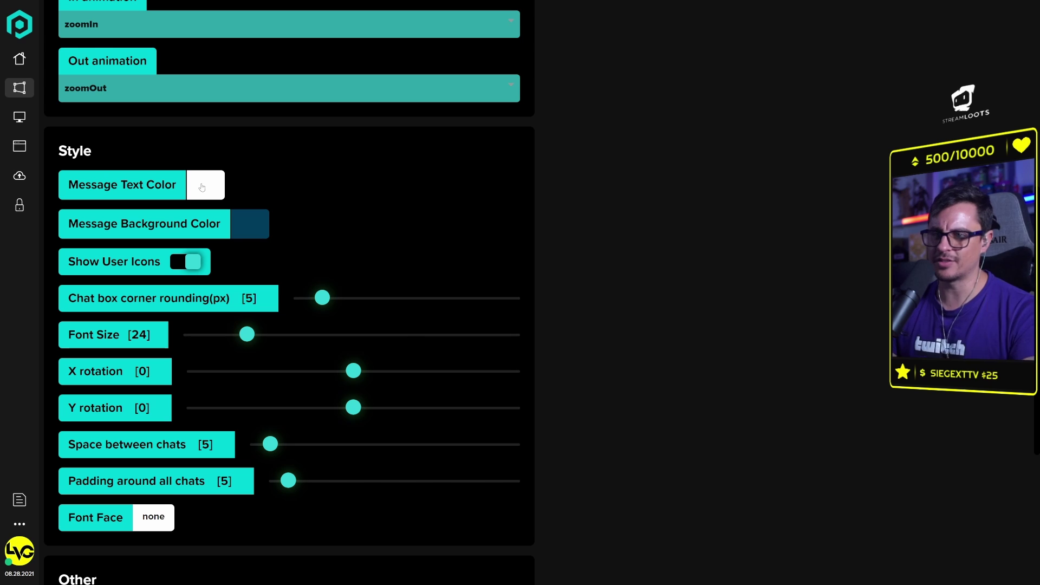
pyautogui.scroll(-3, 398, 214)
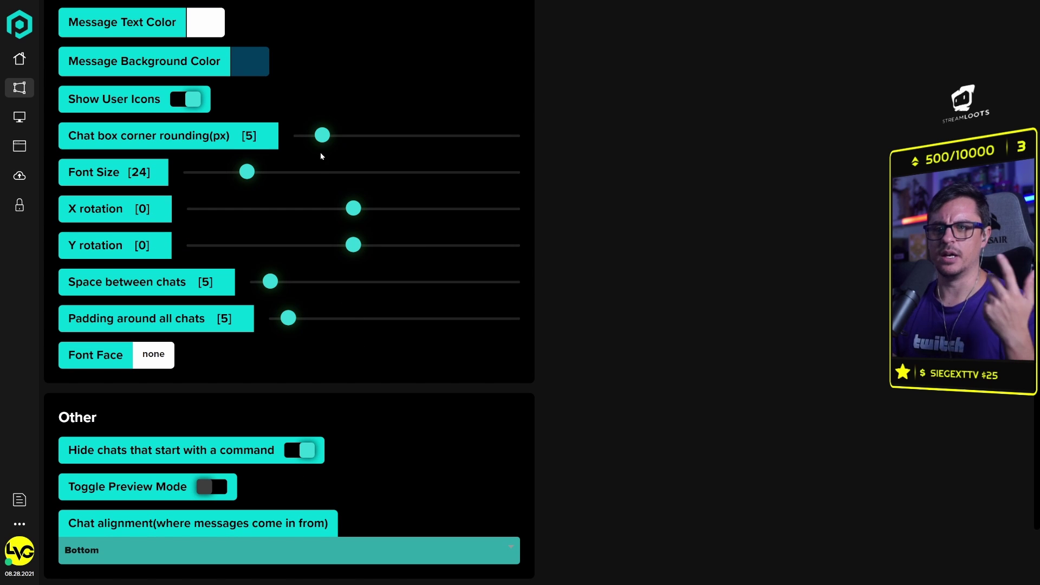
pyautogui.scroll(-3, 428, 376)
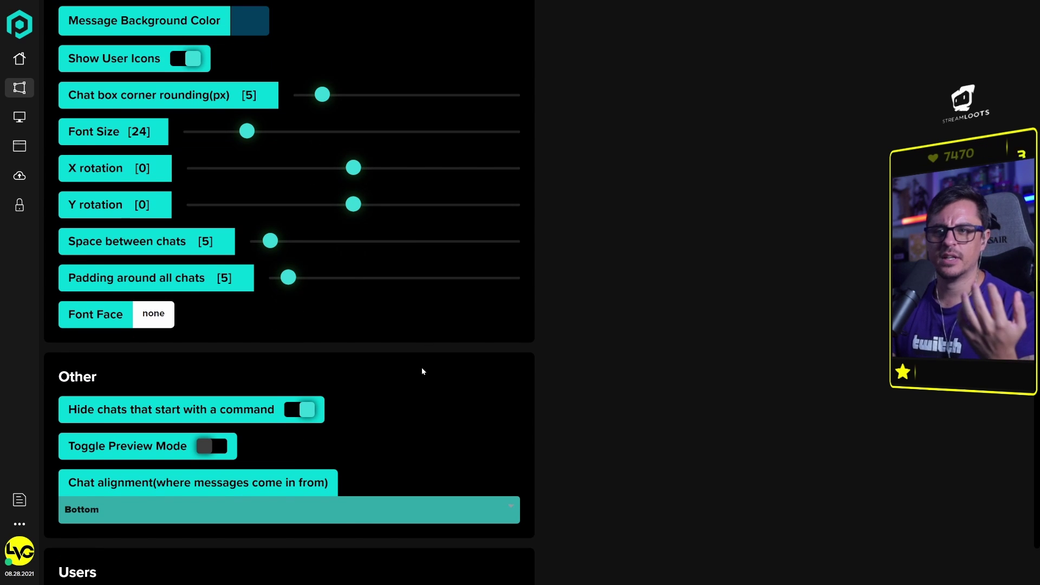
pyautogui.click(165, 241)
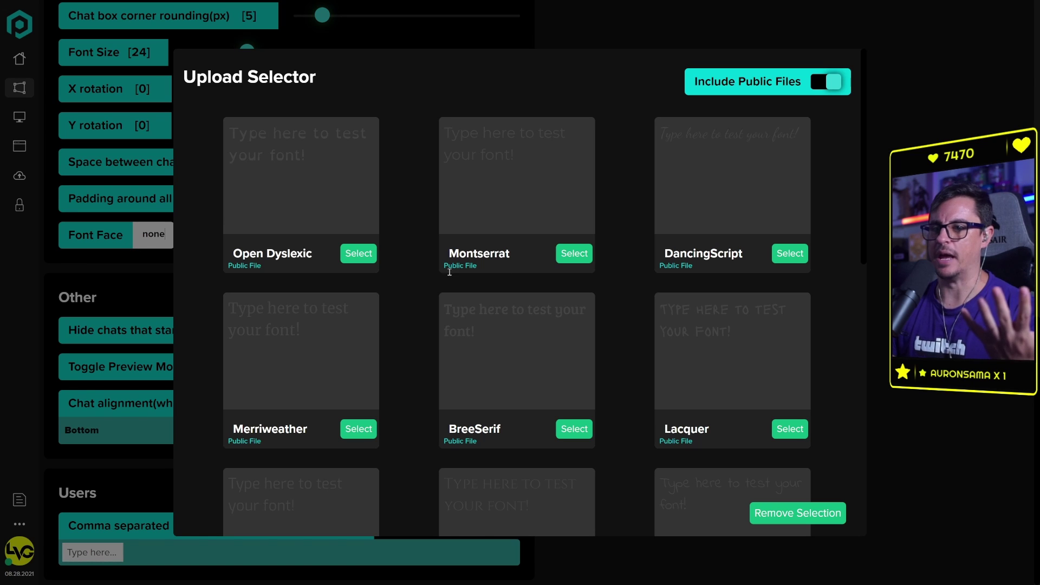
pyautogui.scroll(-10, 650, 351)
pyautogui.scroll(7, 650, 350)
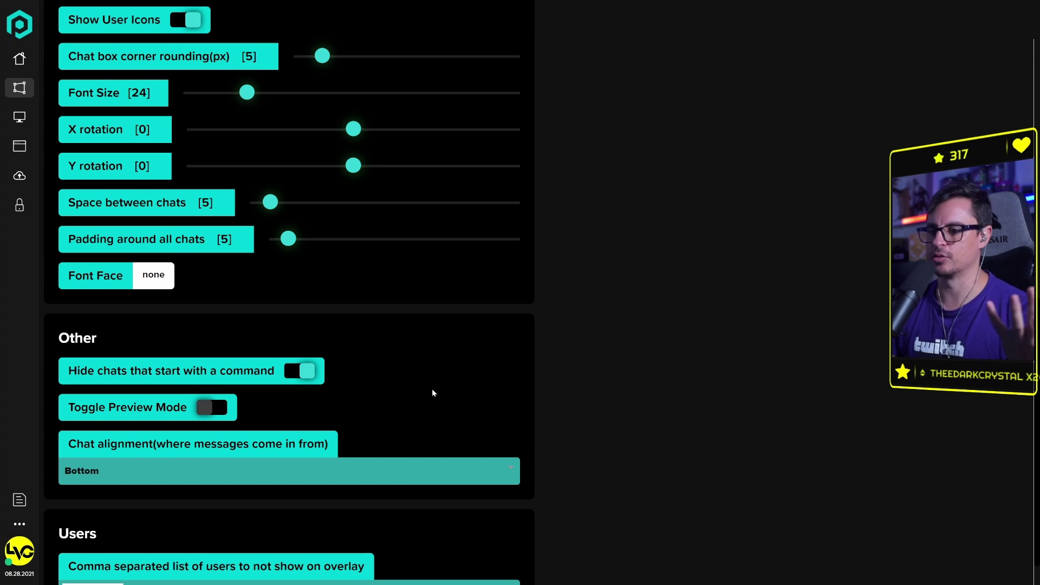
pyautogui.scroll(-1, 432, 392)
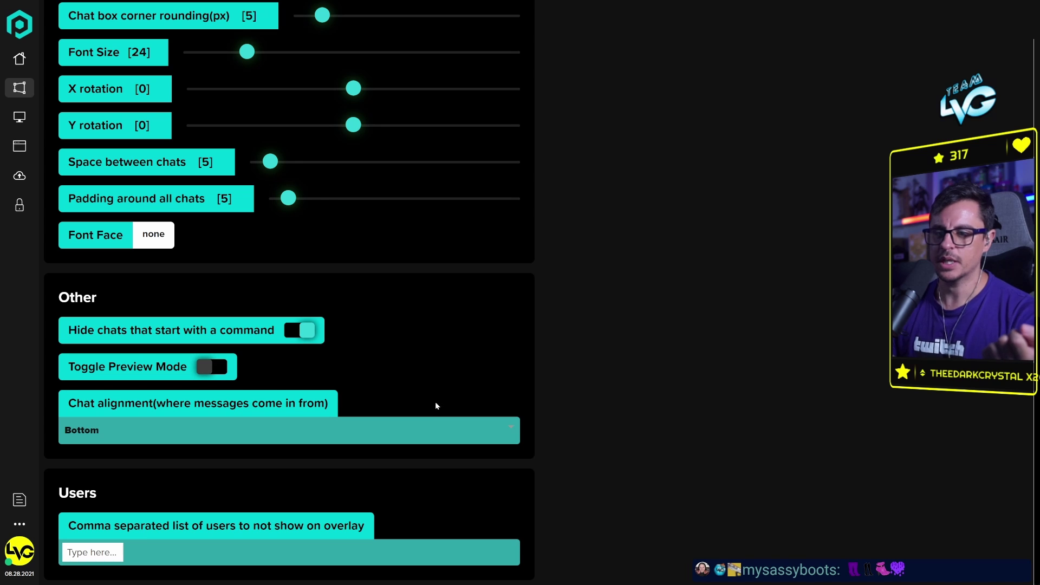
pyautogui.click(157, 550)
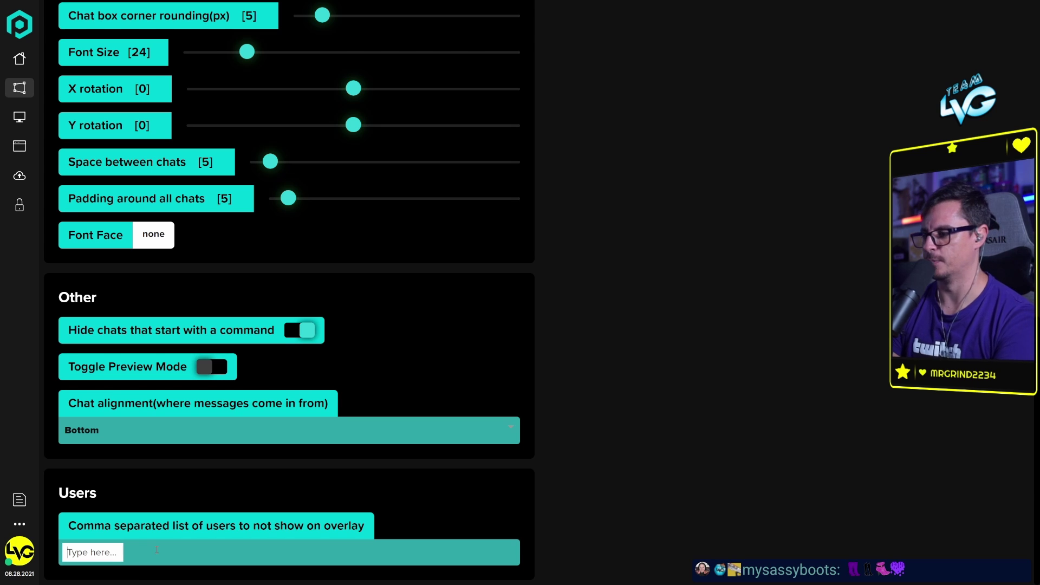
pyautogui.write('strermelements')
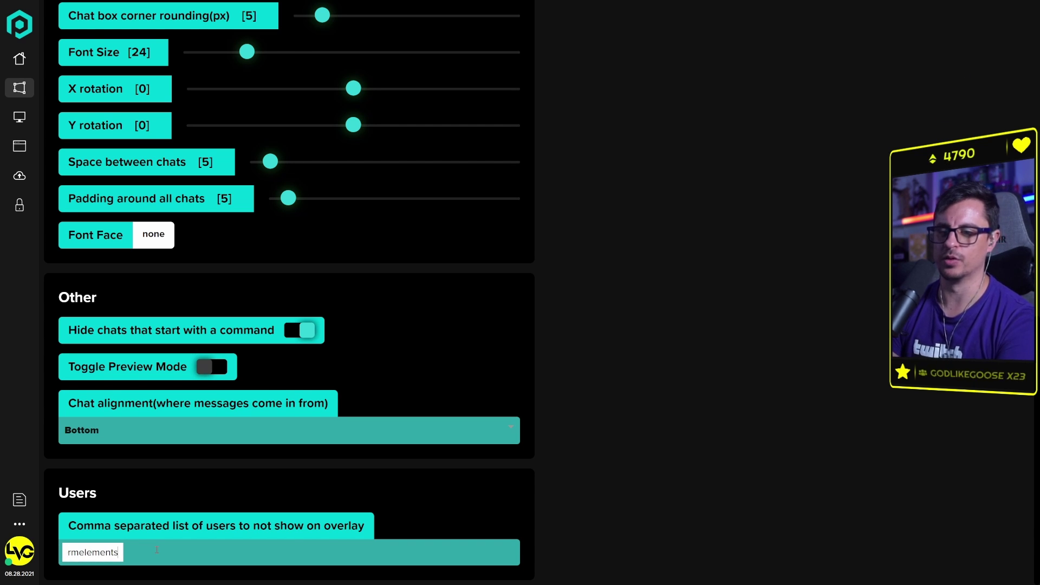
pyautogui.press('Return')
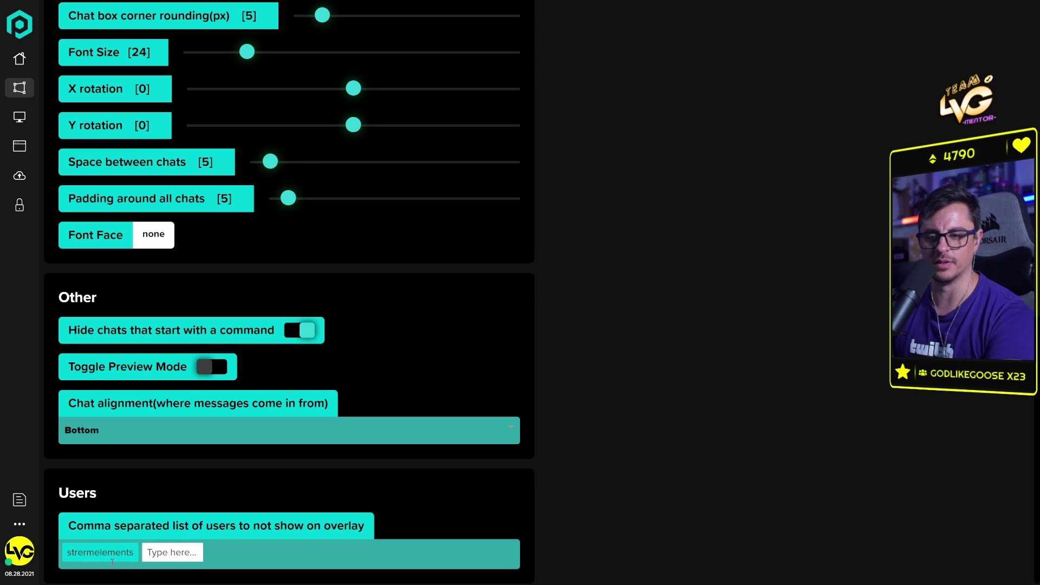
pyautogui.click(97, 549)
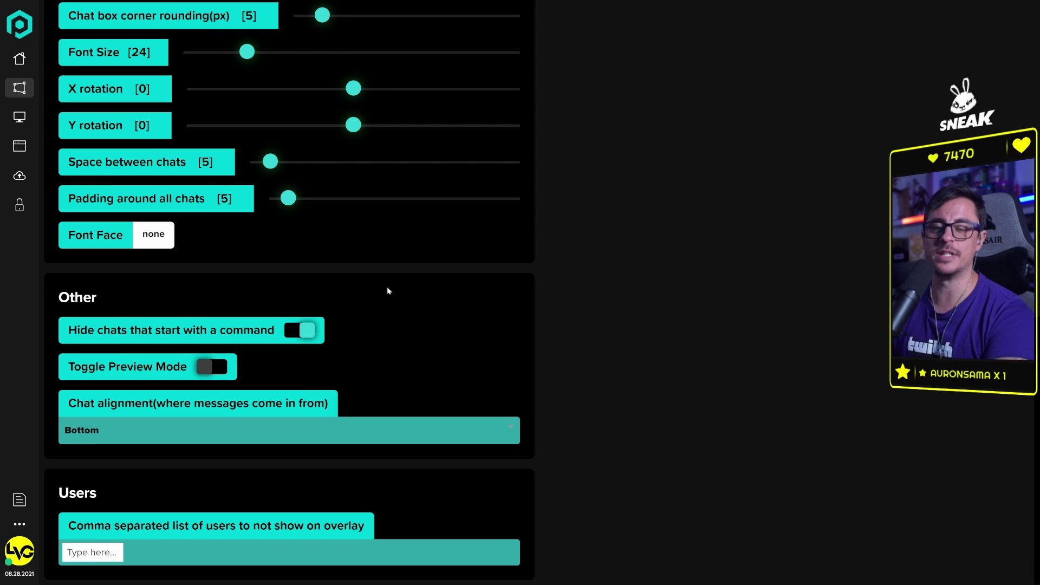
# Change the Message Fade Out Time value from 7 to 10 seconds.
pyautogui.scroll(2, 515, 385)
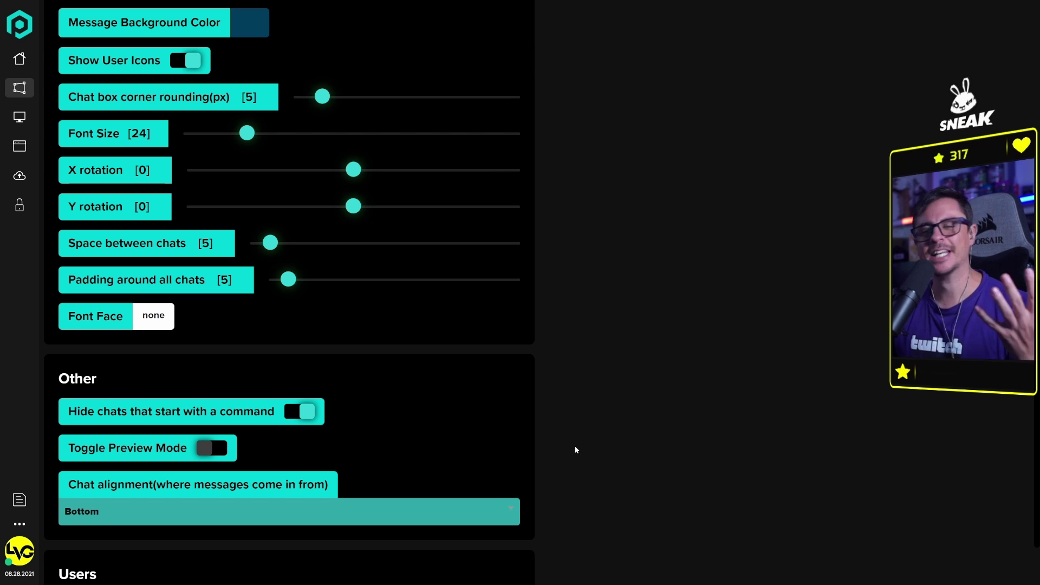
pyautogui.scroll(8, 563, 439)
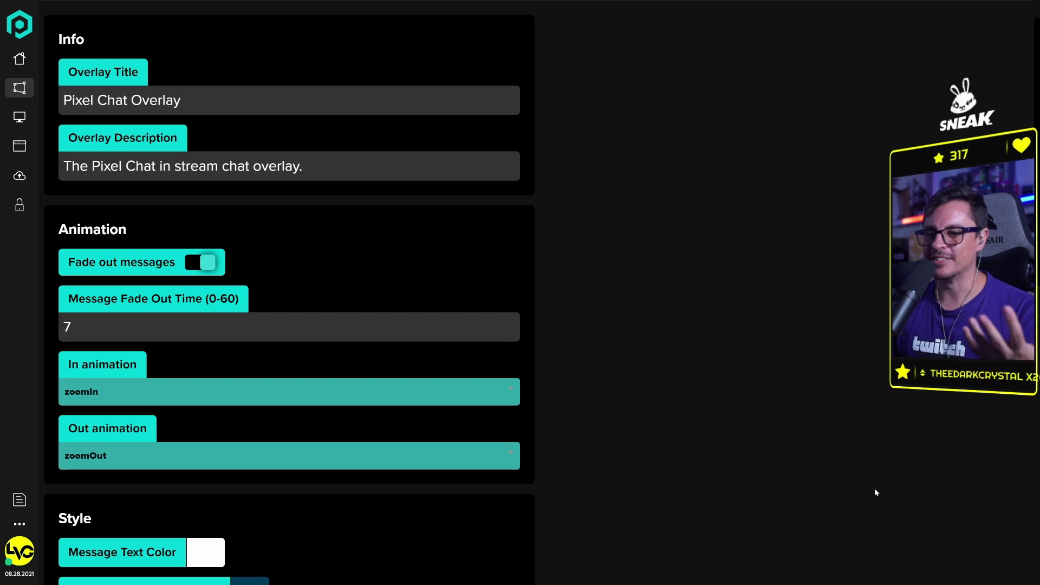
pyautogui.doubleClick(206, 327)
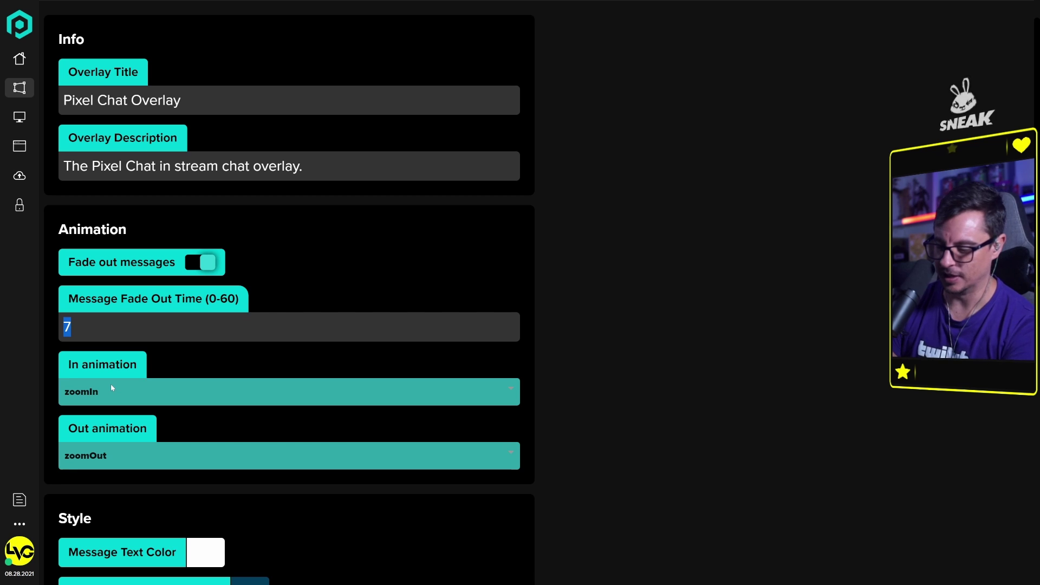
pyautogui.write('10')
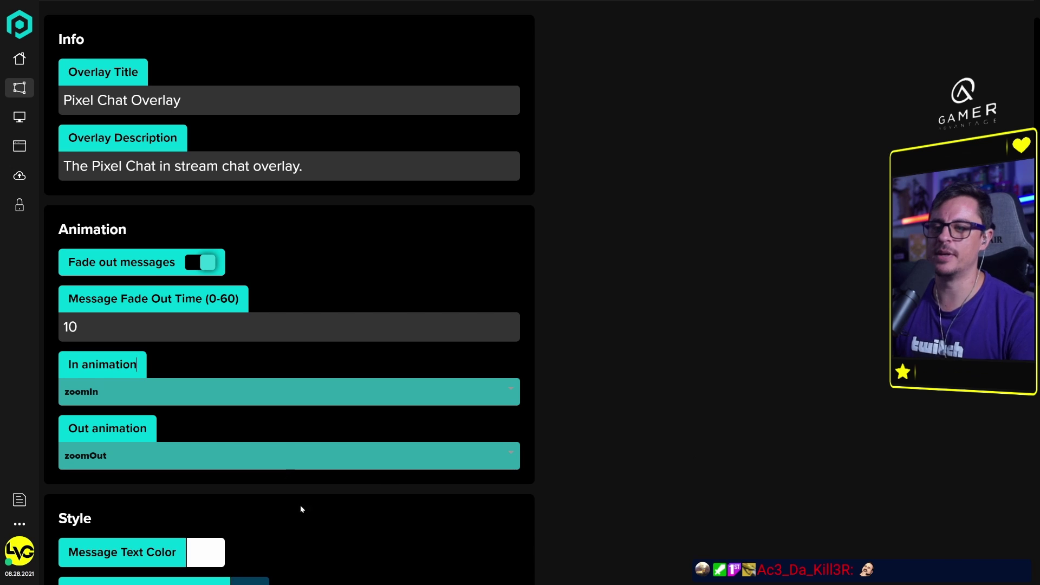
pyautogui.scroll(-2, 300, 505)
pyautogui.scroll(-6, 455, 450)
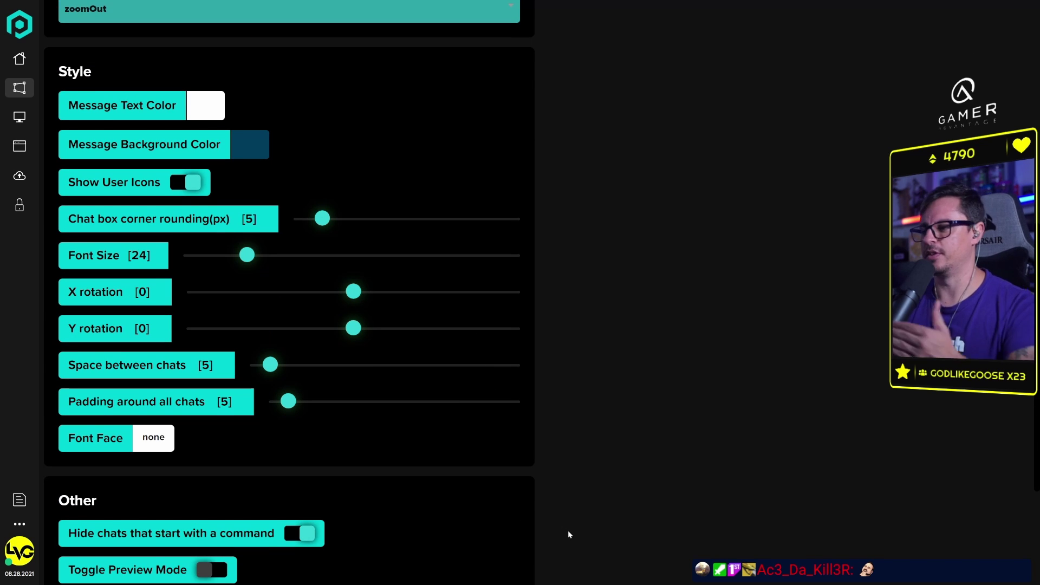